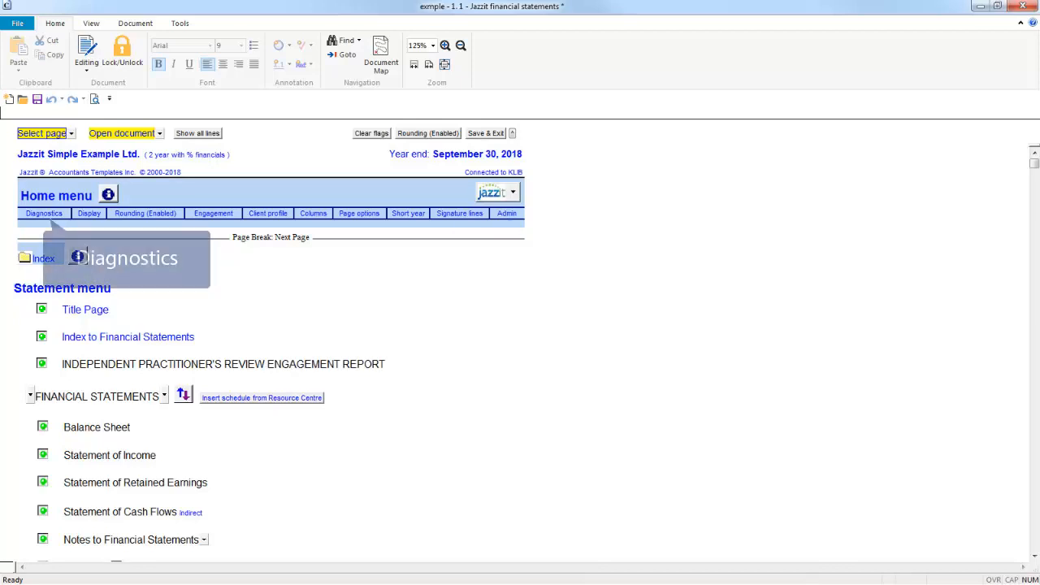
From Diagnostics, list the accounts missing map numbers: 1020 Bank - savings and 1350 Prepaid expenses.
click(44, 213)
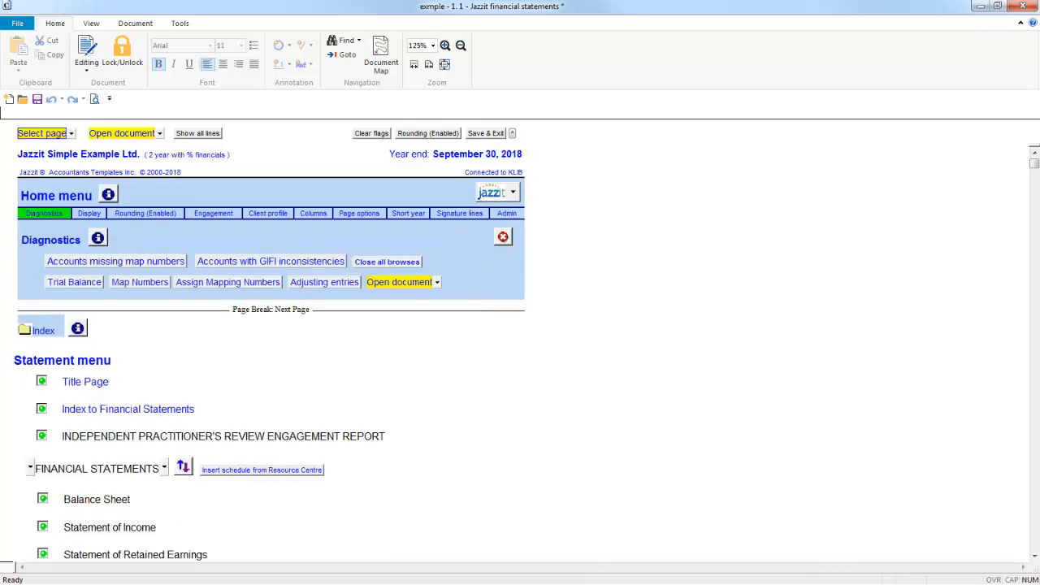
click(116, 262)
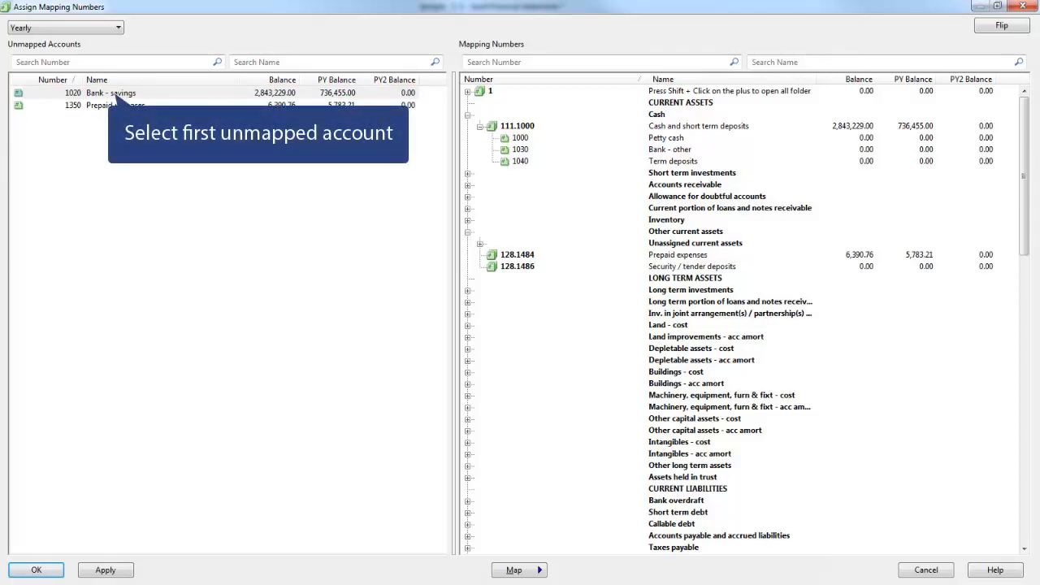
Map account 1020 Bank - savings to 111.1000 Cash and short term deposits.
click(116, 94)
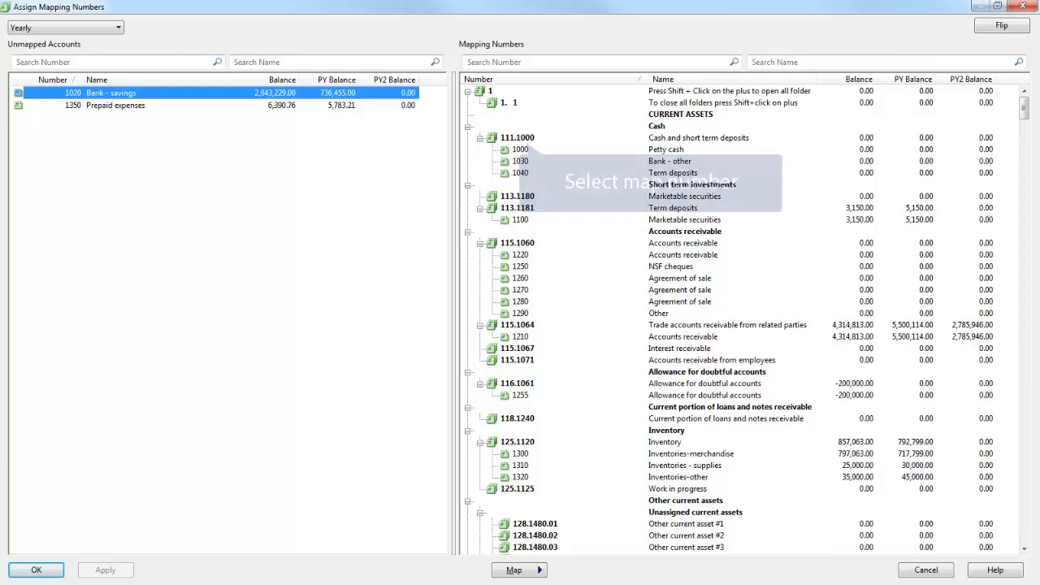
click(520, 138)
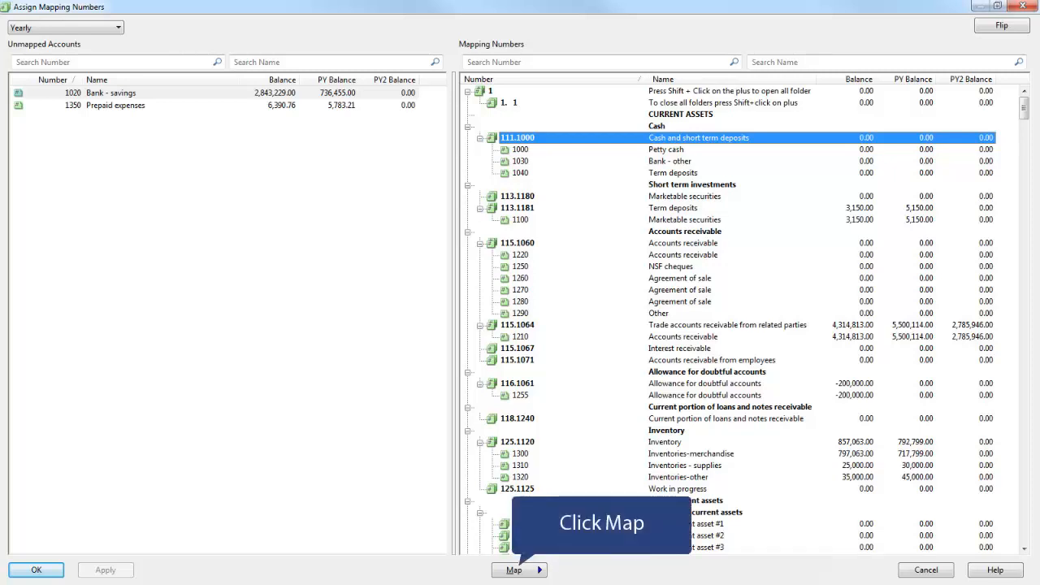
click(513, 570)
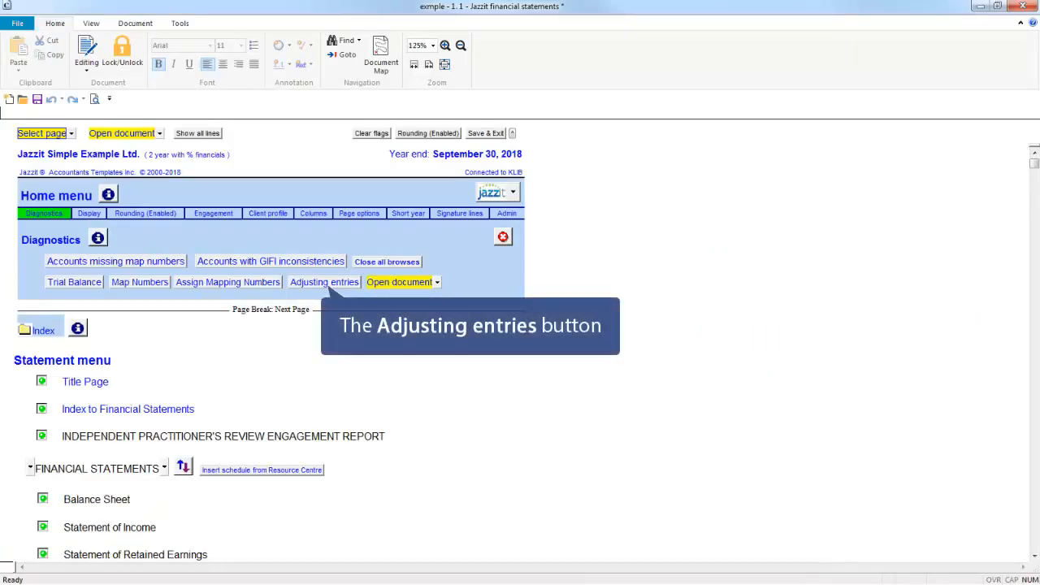
From the Diagnostics panel, open the adjusting entries and the Open document list.
click(324, 283)
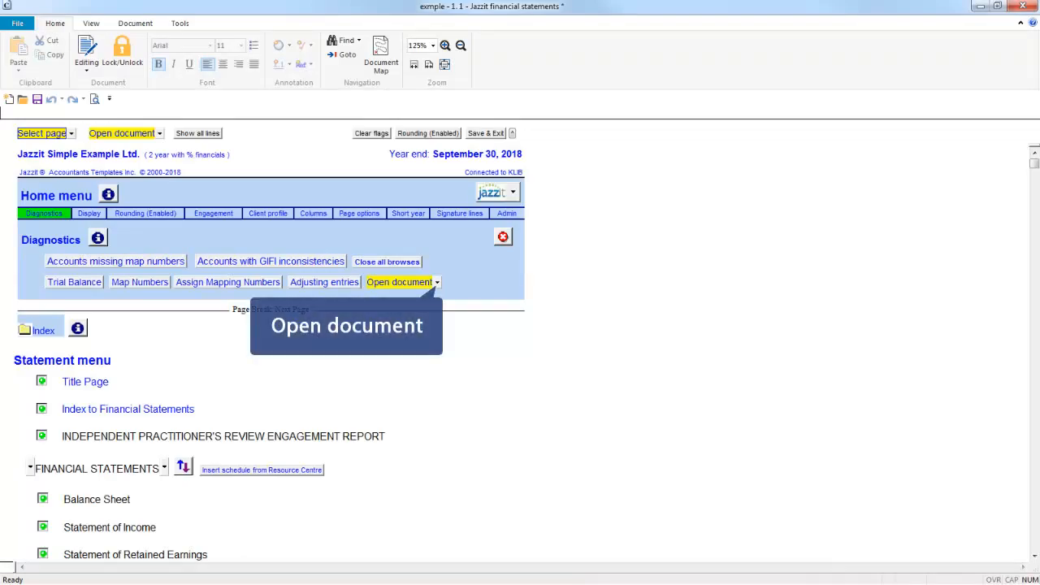
click(437, 283)
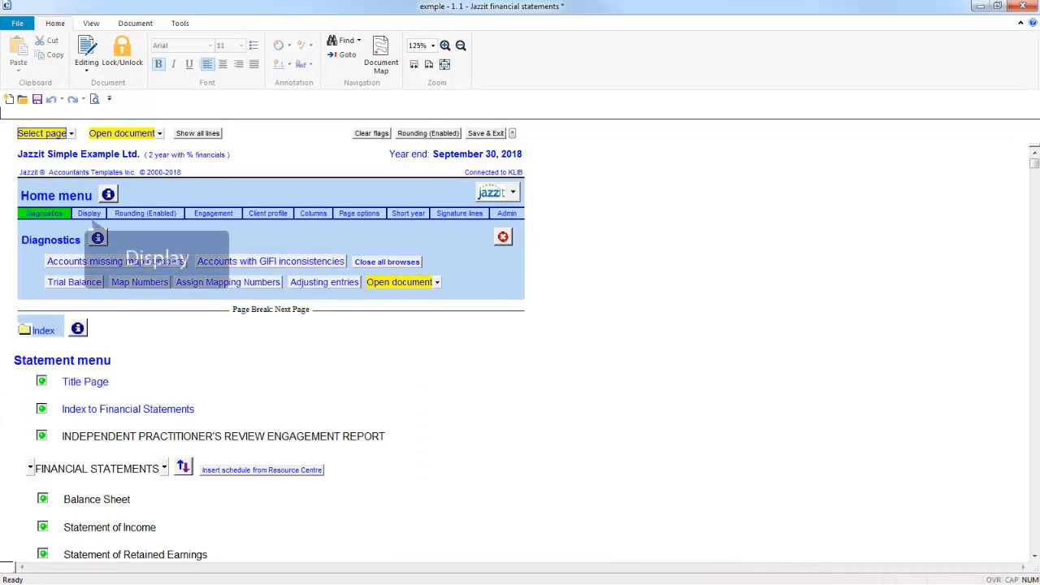
Review the Display panel's draft watermark, lines-to-display and GIFI (Hide / Display only / Display and print) options.
click(89, 214)
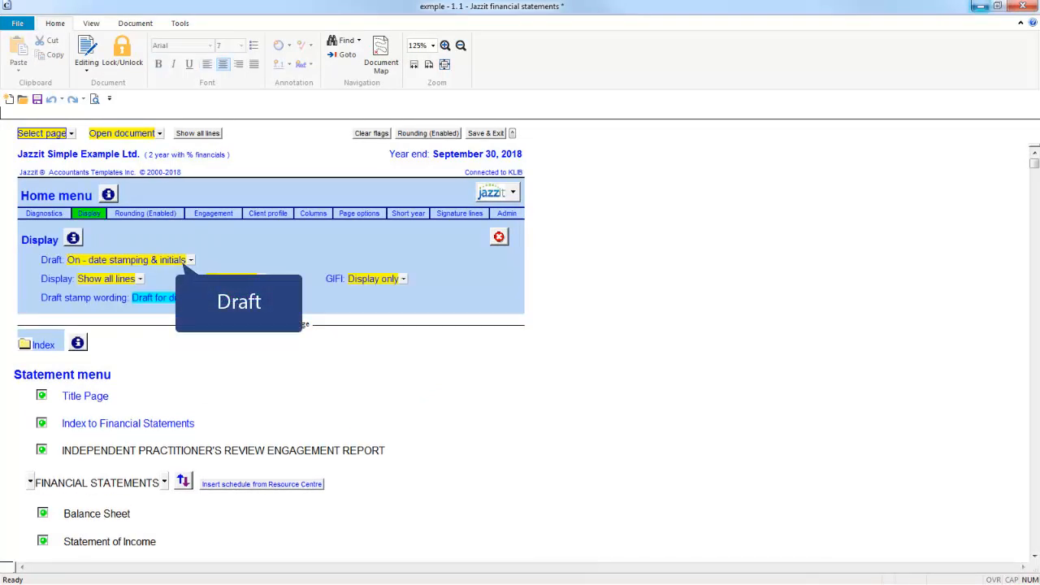
click(187, 262)
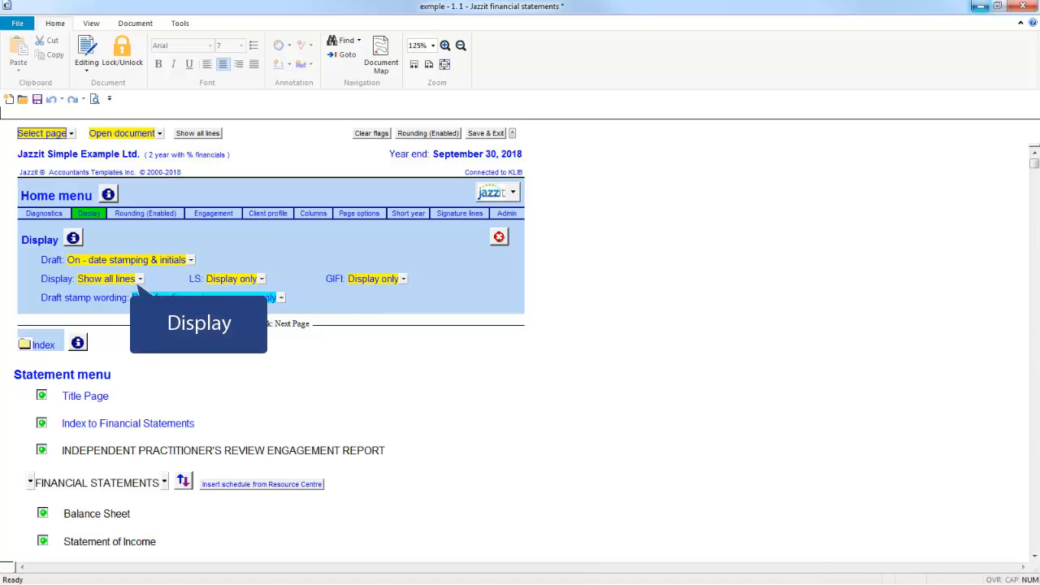
click(139, 278)
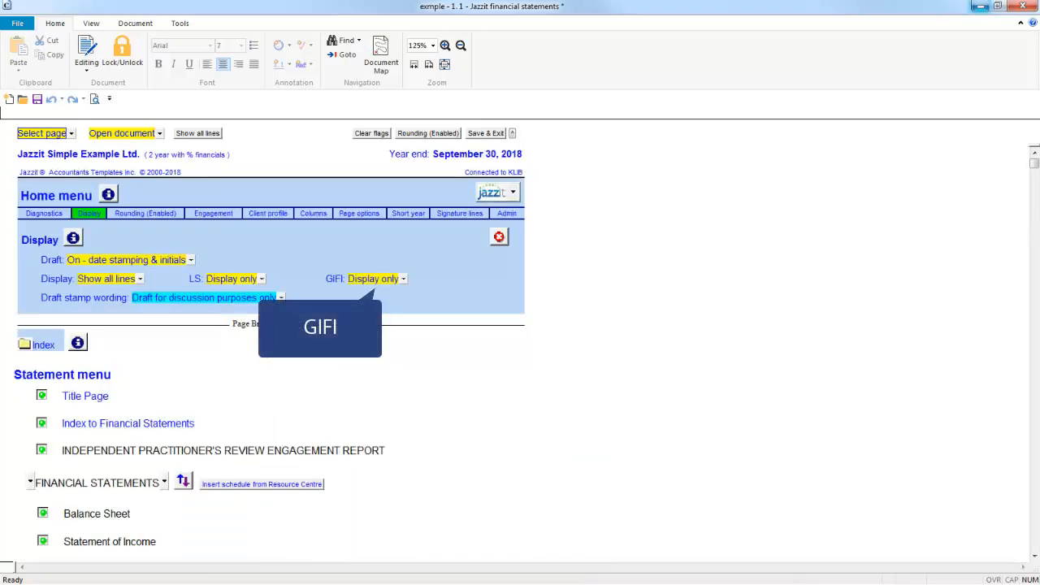
click(403, 279)
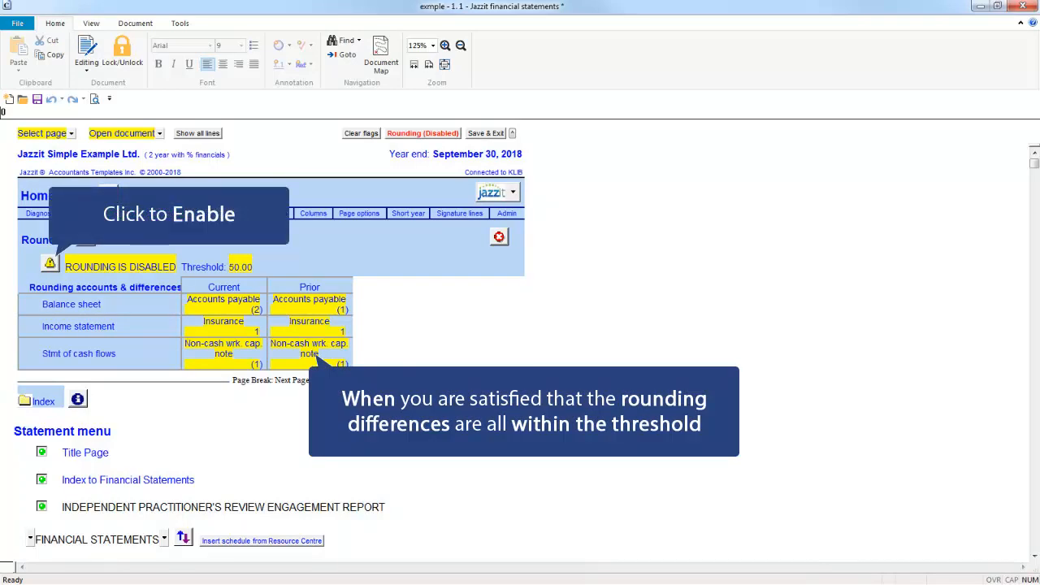
Re-enable rounding from the ROUNDING IS DISABLED warning icon.
click(51, 263)
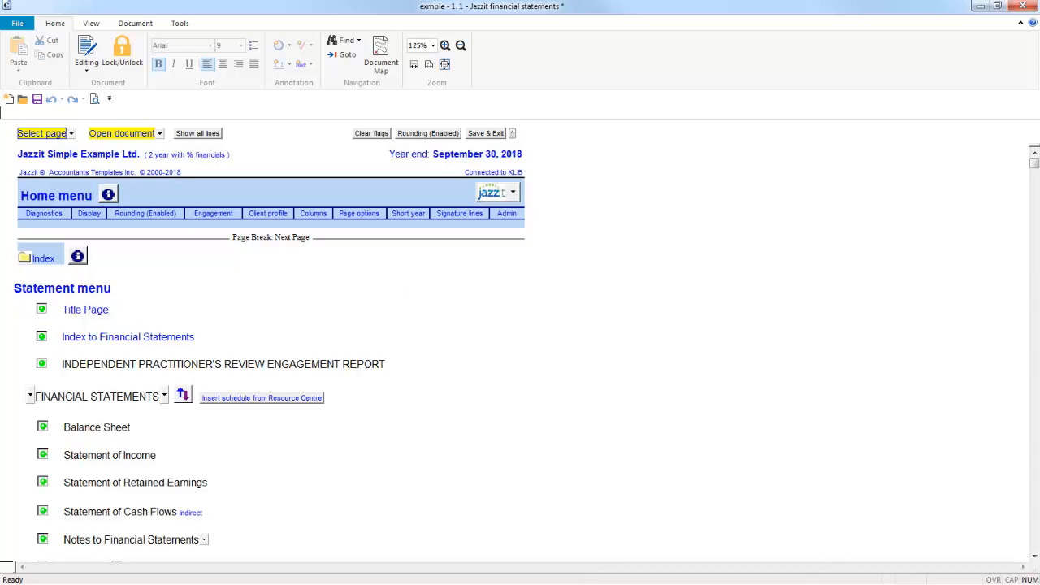
Open the Engagement settings and keep the engagement type as Review.
click(212, 213)
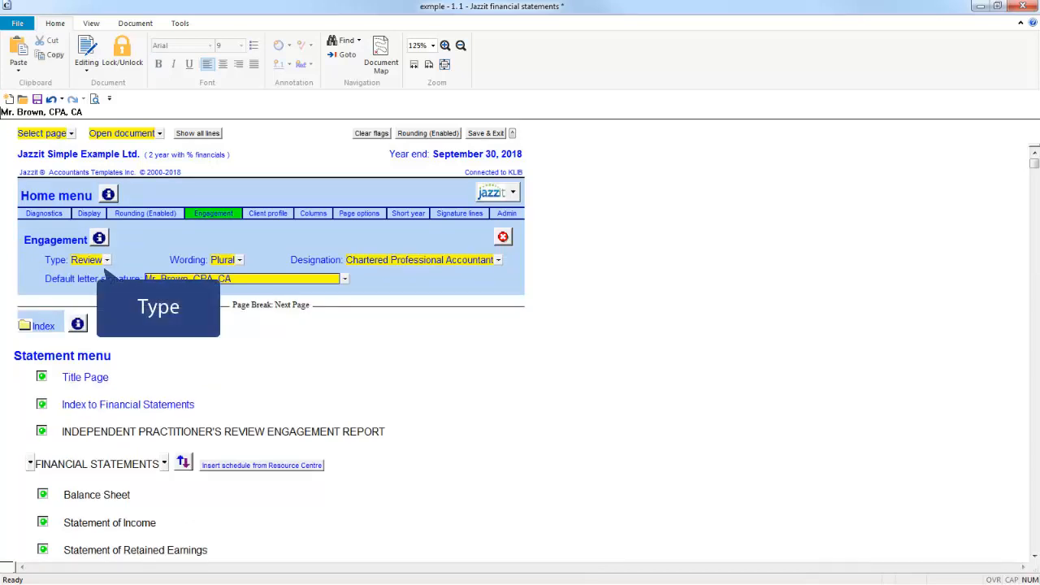
click(106, 260)
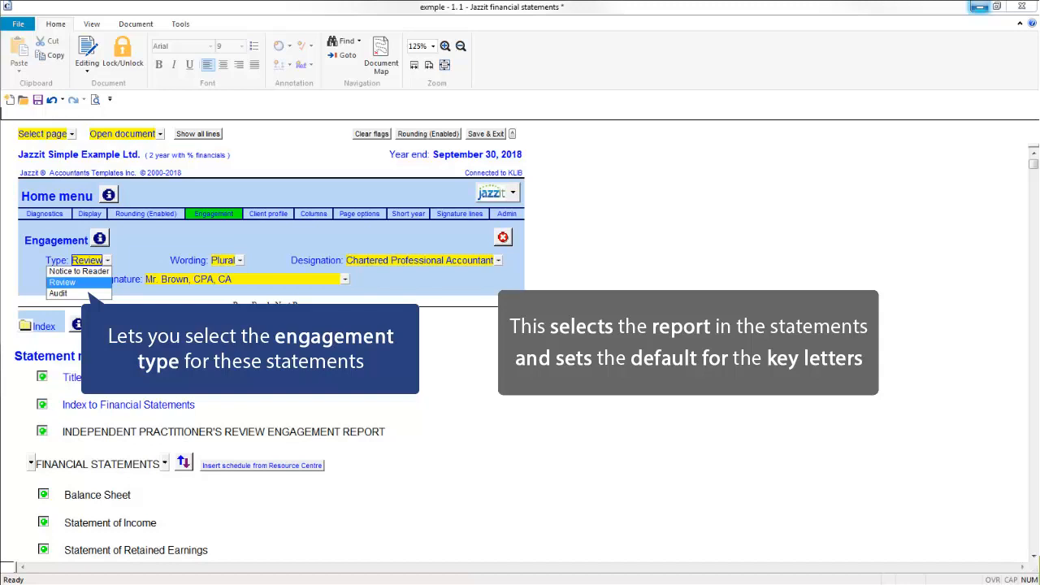
key(Return)
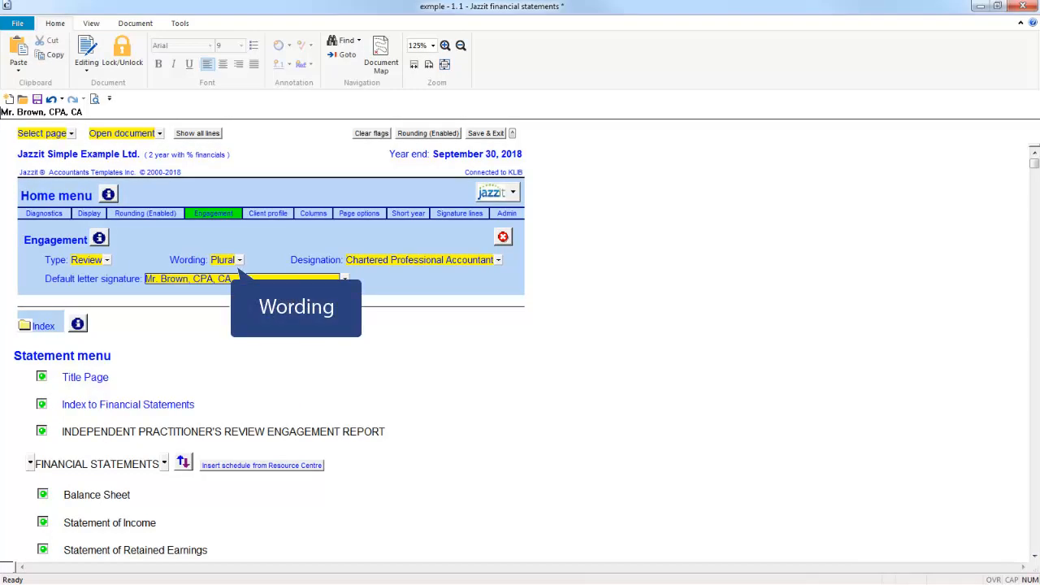
click(240, 259)
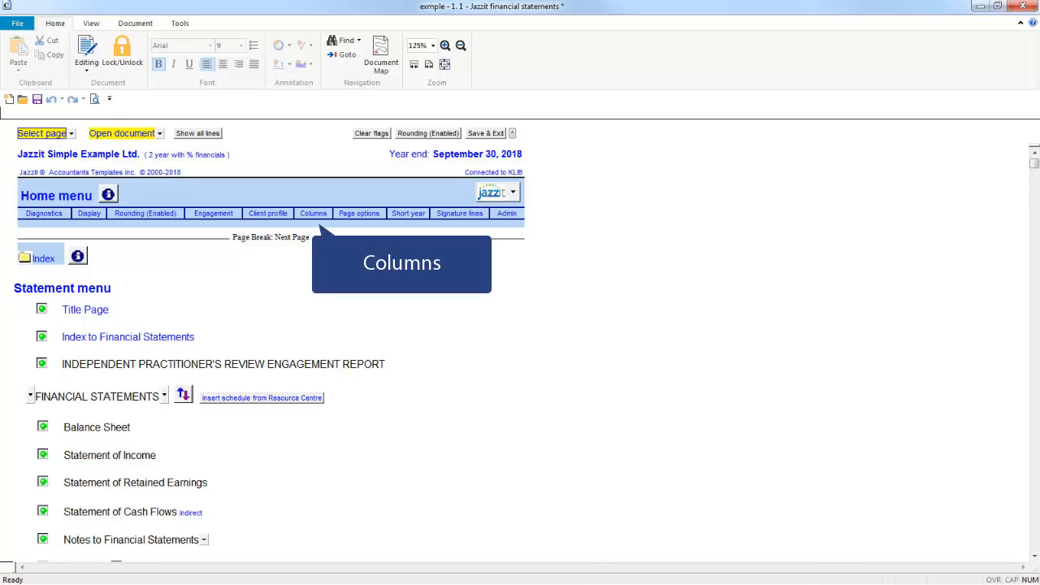
In Columns, check the foreign exchange rate option and set headings to reference the foreign currency.
click(313, 214)
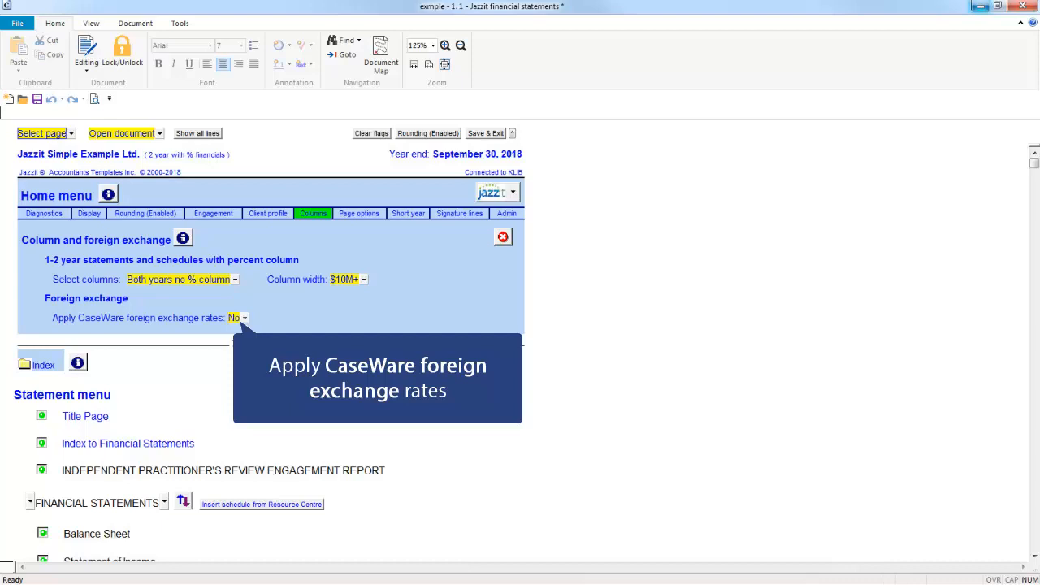
click(245, 318)
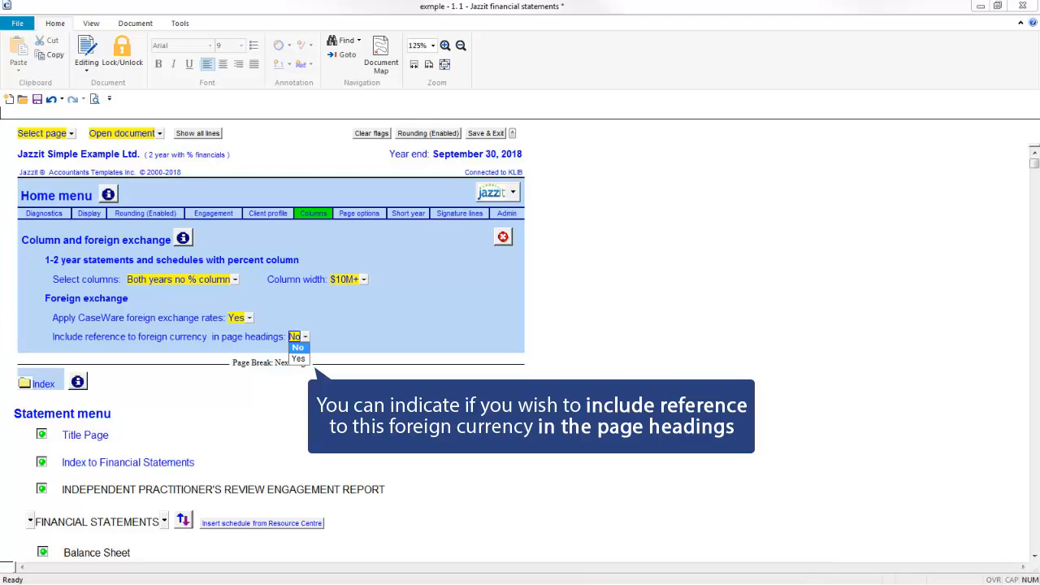
click(298, 358)
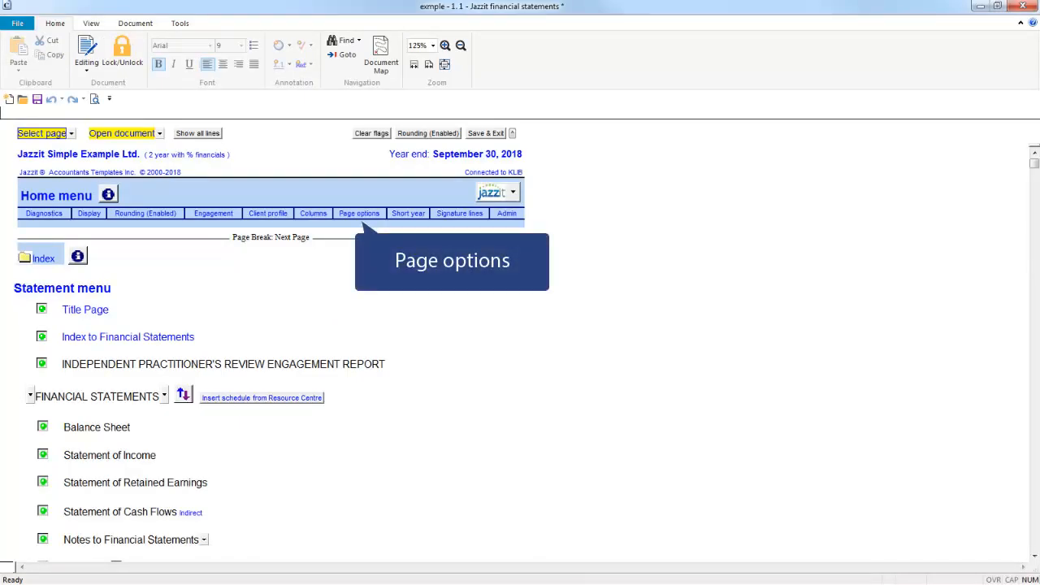
Review the Page options choices for top margin, income statement naming and optional statement prefix.
click(358, 213)
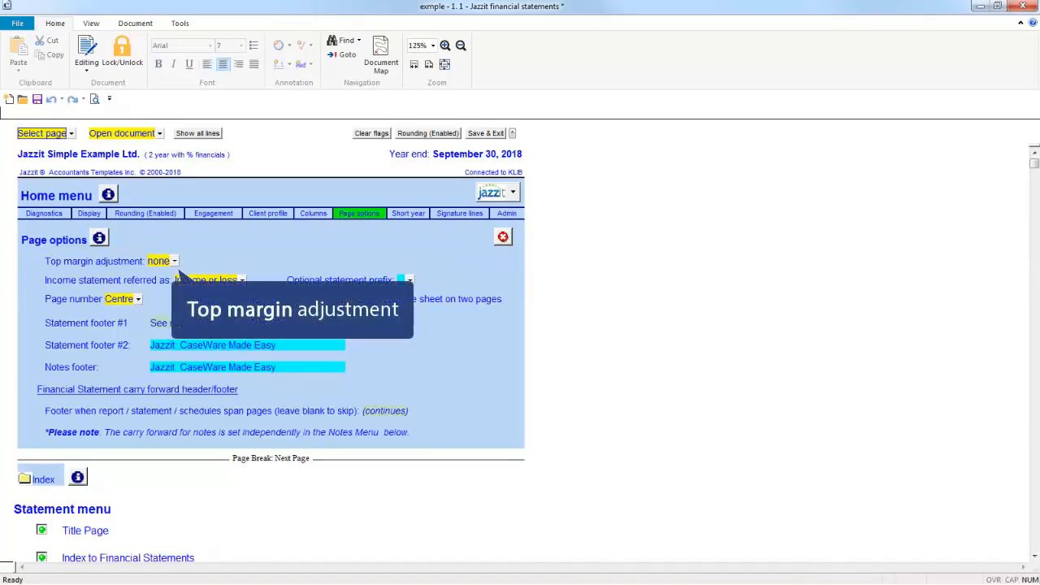
click(174, 261)
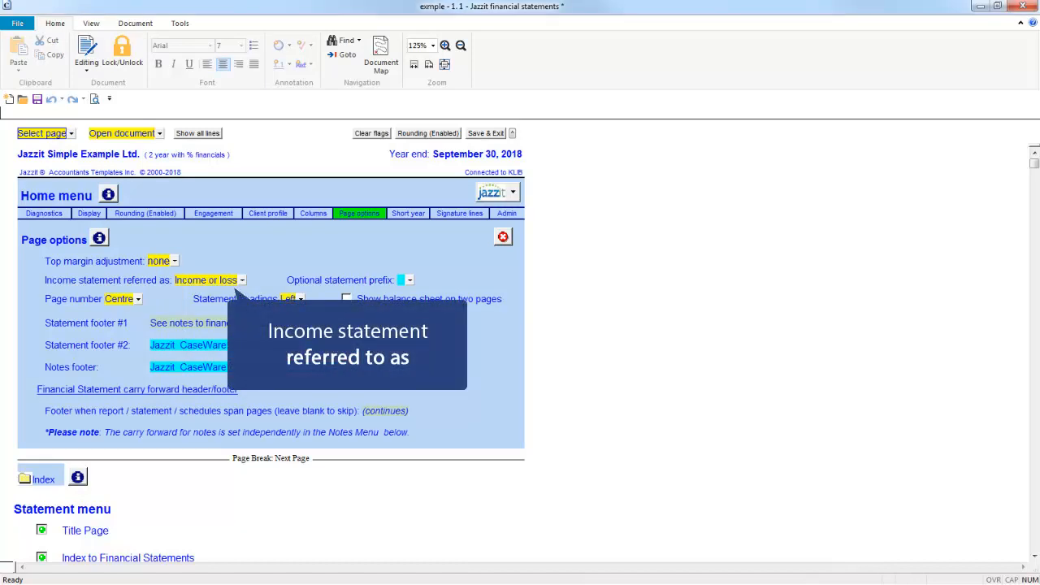
click(241, 279)
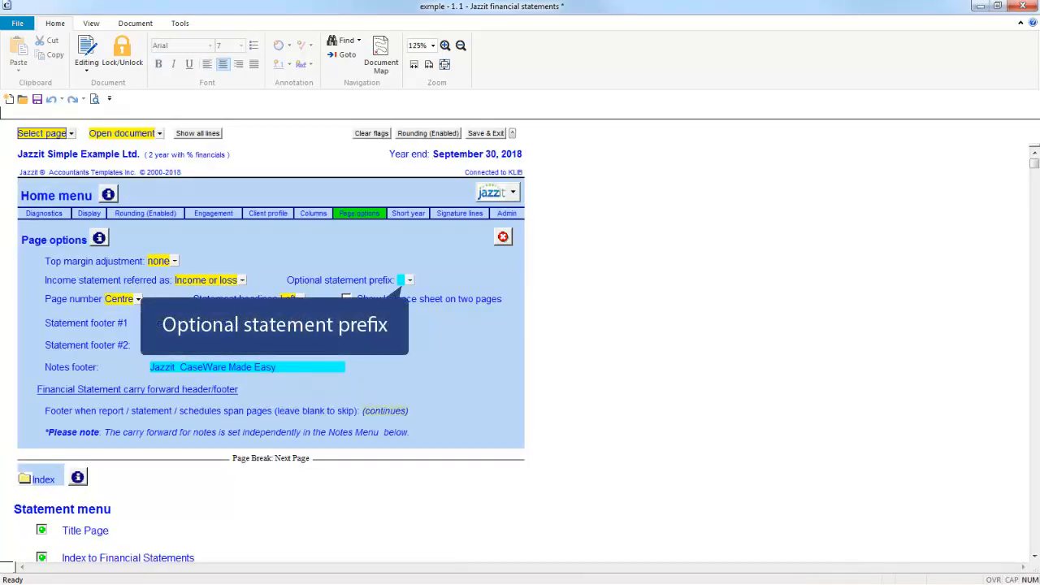
click(401, 281)
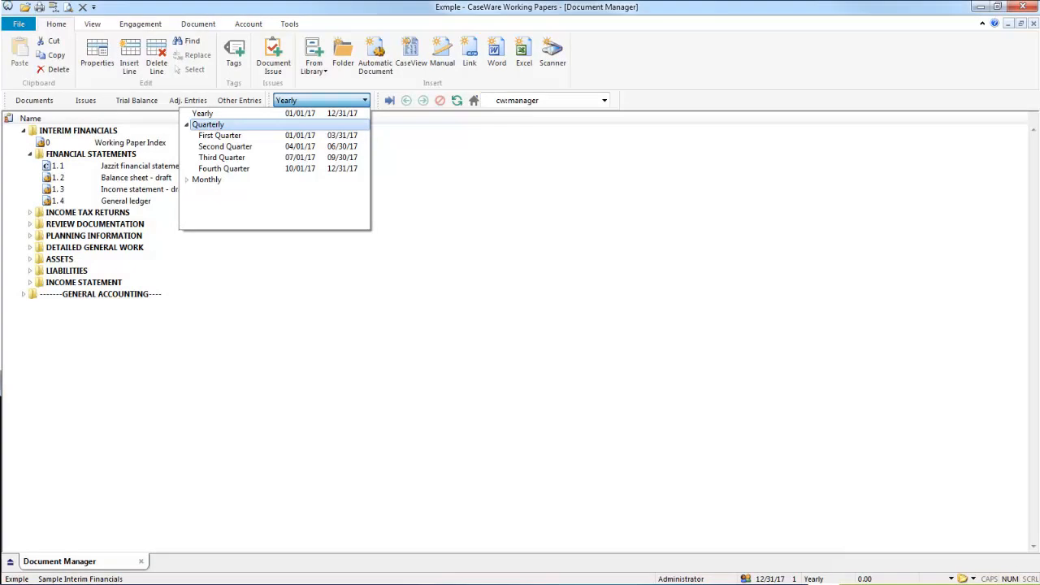
Set the working period to Quarterly > Second Quarter.
click(229, 148)
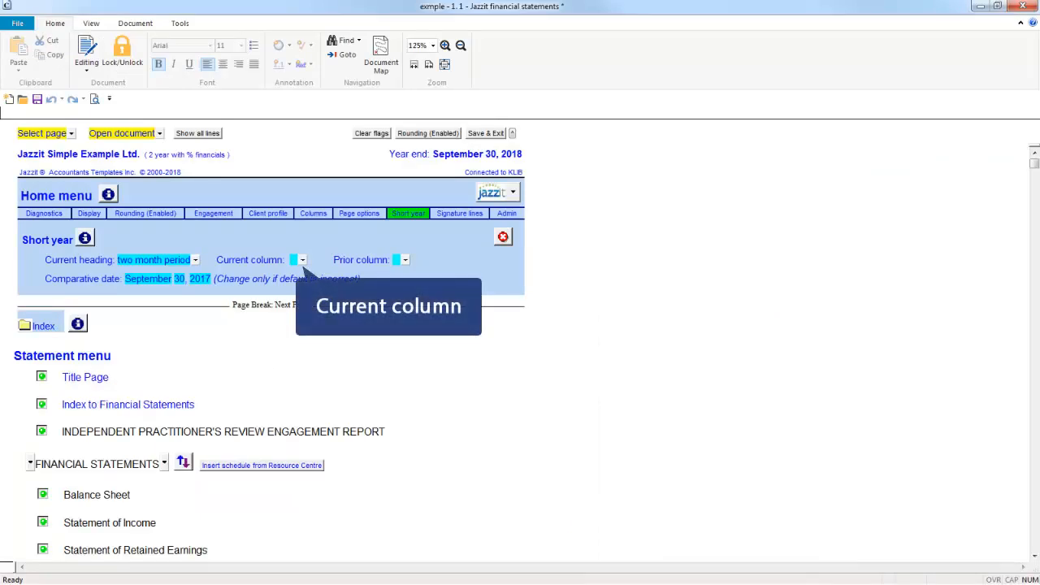
Review the wording choices for the Short year current column heading.
click(302, 260)
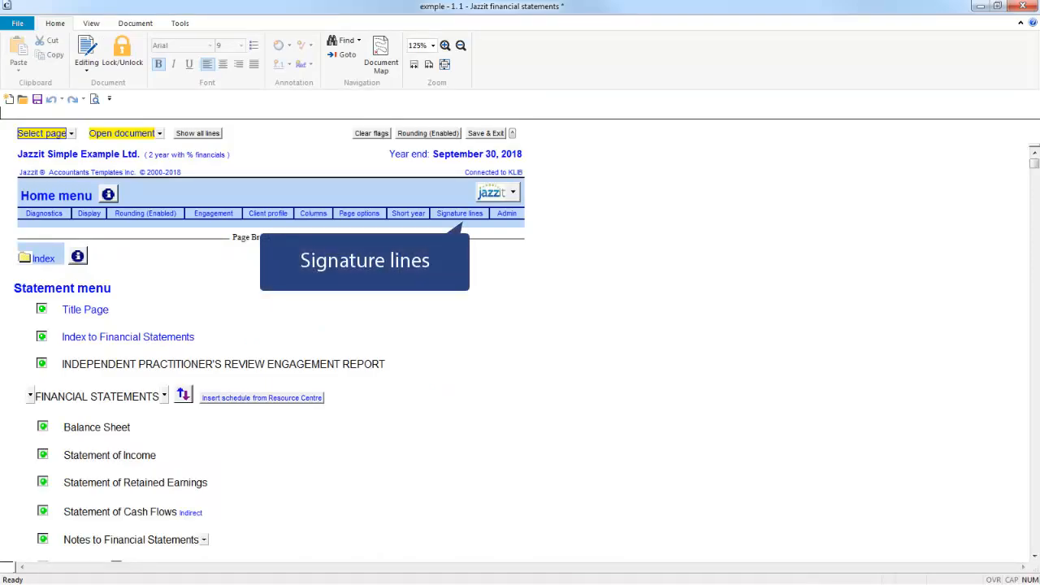
Choose the balance sheet's number of signature lines and review the available signature heading wordings.
click(460, 213)
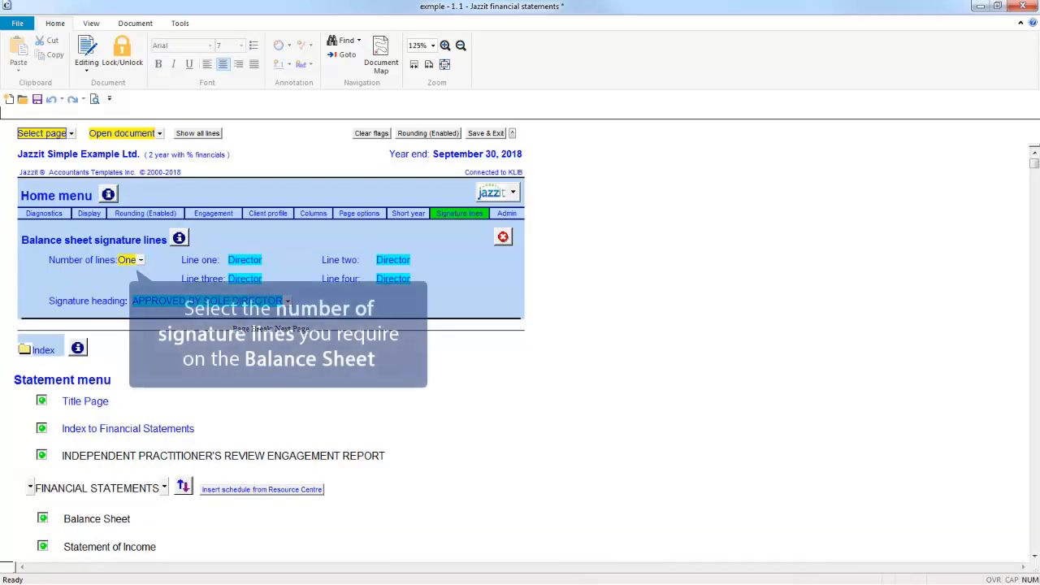
click(140, 260)
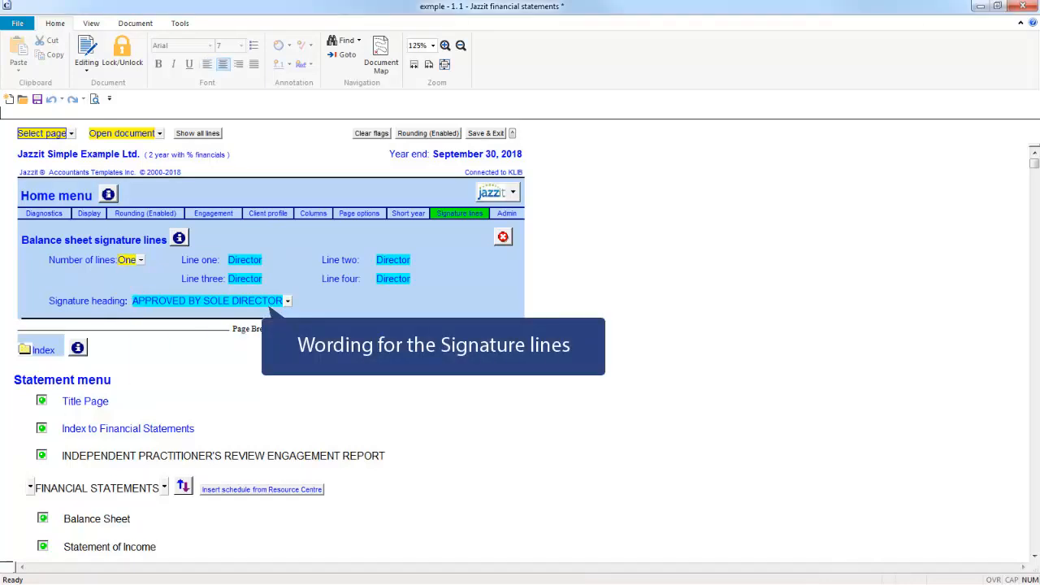
click(288, 301)
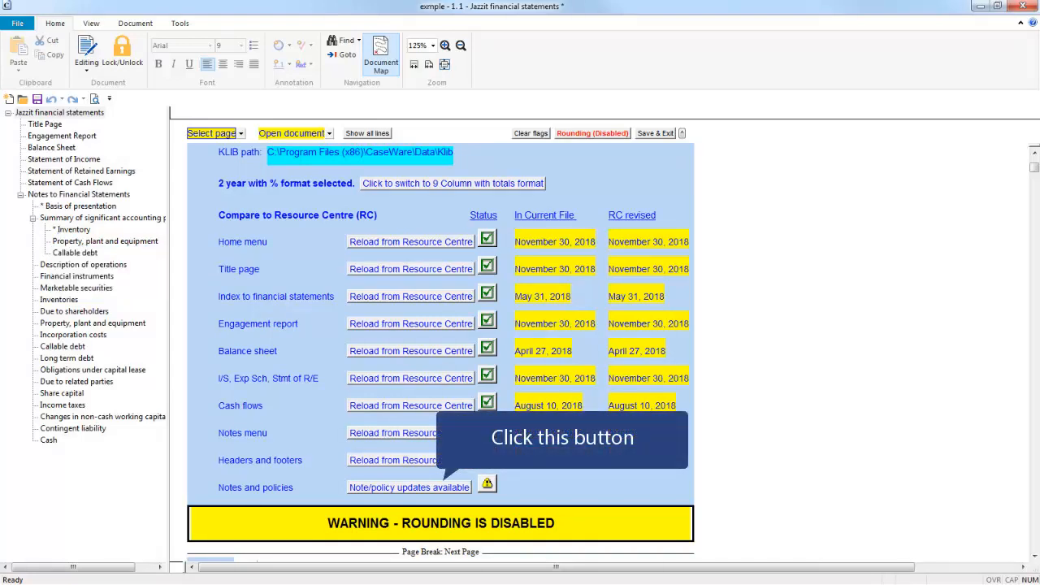
See which notes and policies have updates, then jump to the top of the Notes section.
click(409, 487)
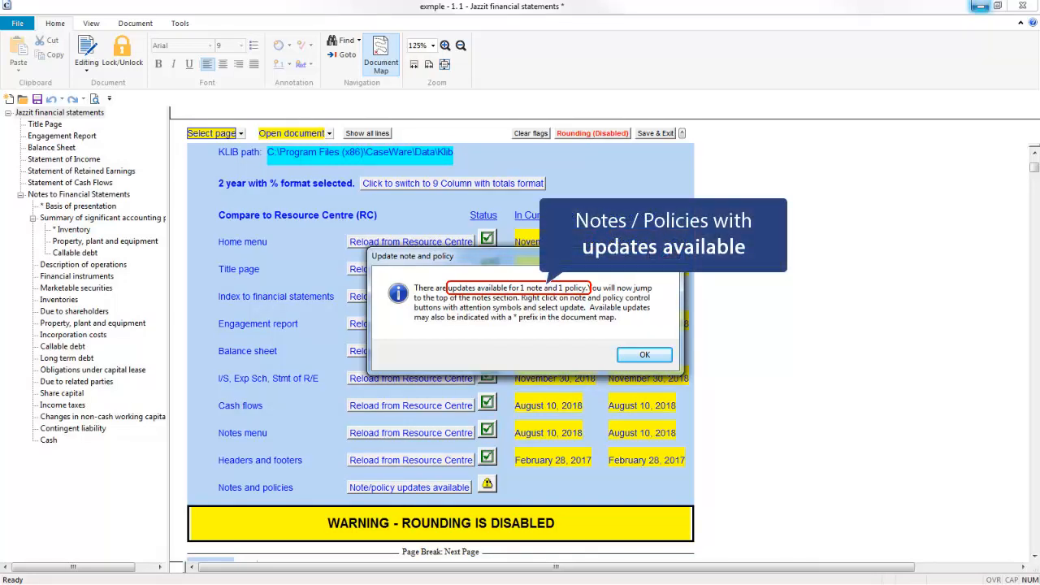
click(644, 354)
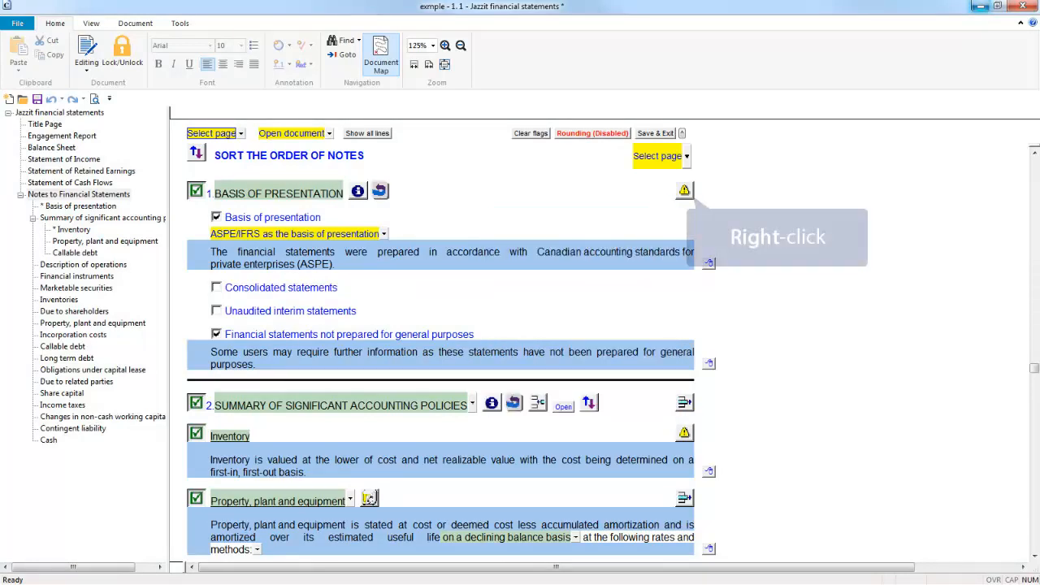
Bring up the options for the Basis of Presentation note from its warning icon.
right_click(685, 191)
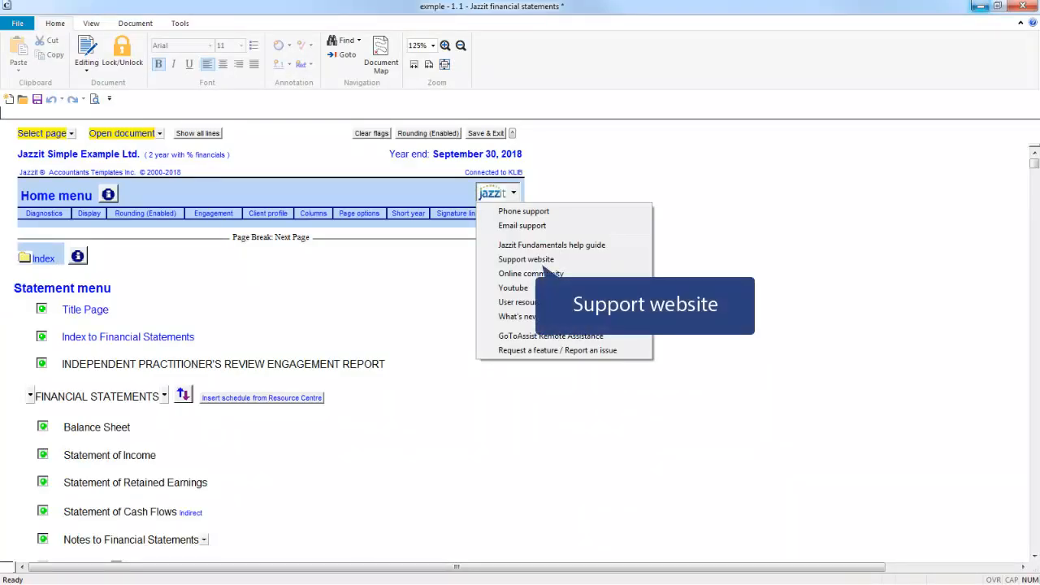
Open the Jazzit support website, then the GoToAssist Remote Assistance login page.
click(542, 264)
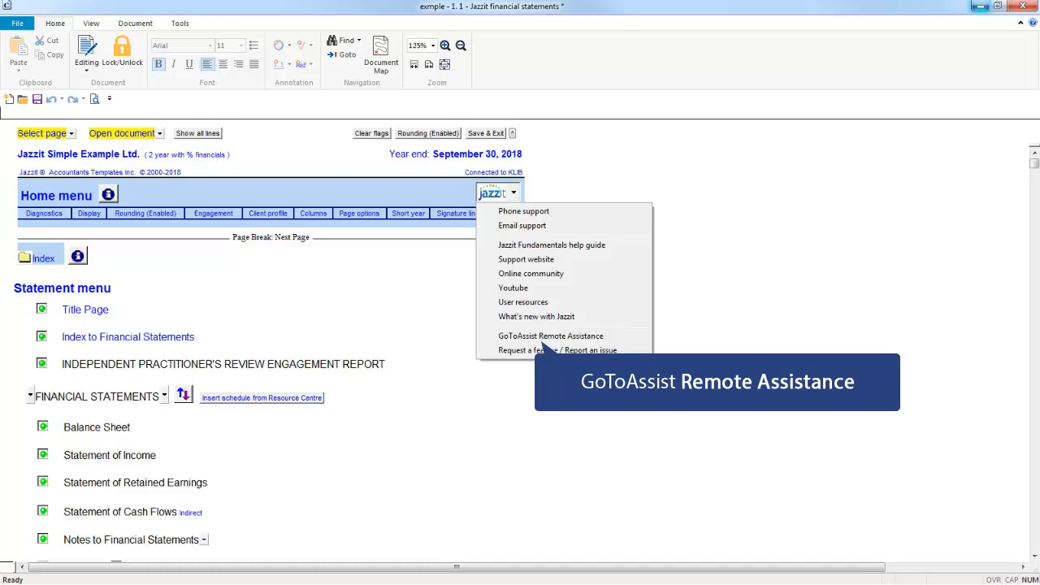
click(547, 336)
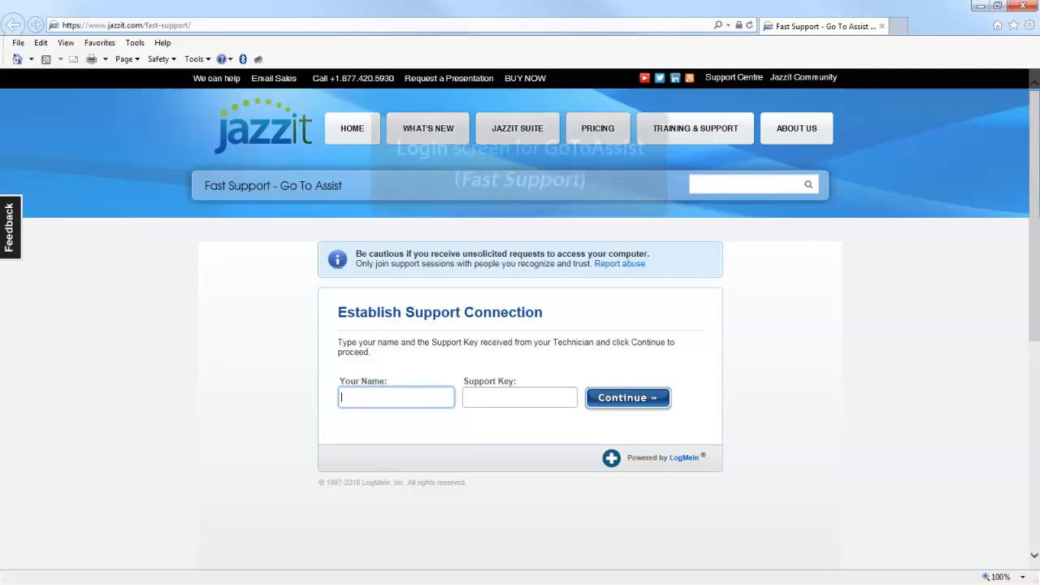